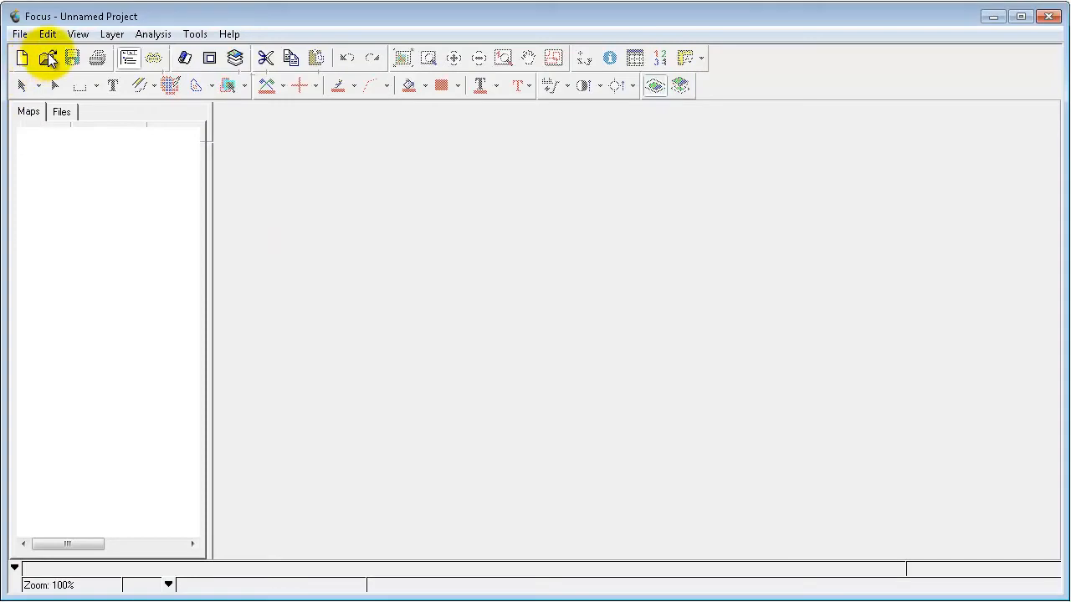
Open the QuebecCity18_dsm.pix elevation file.
click(48, 58)
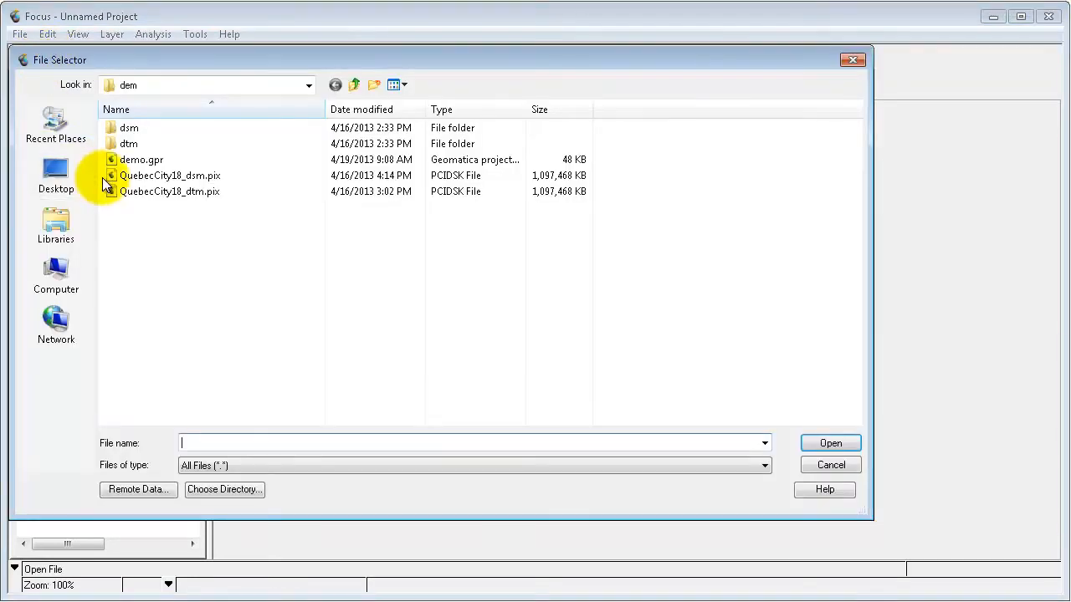
click(151, 176)
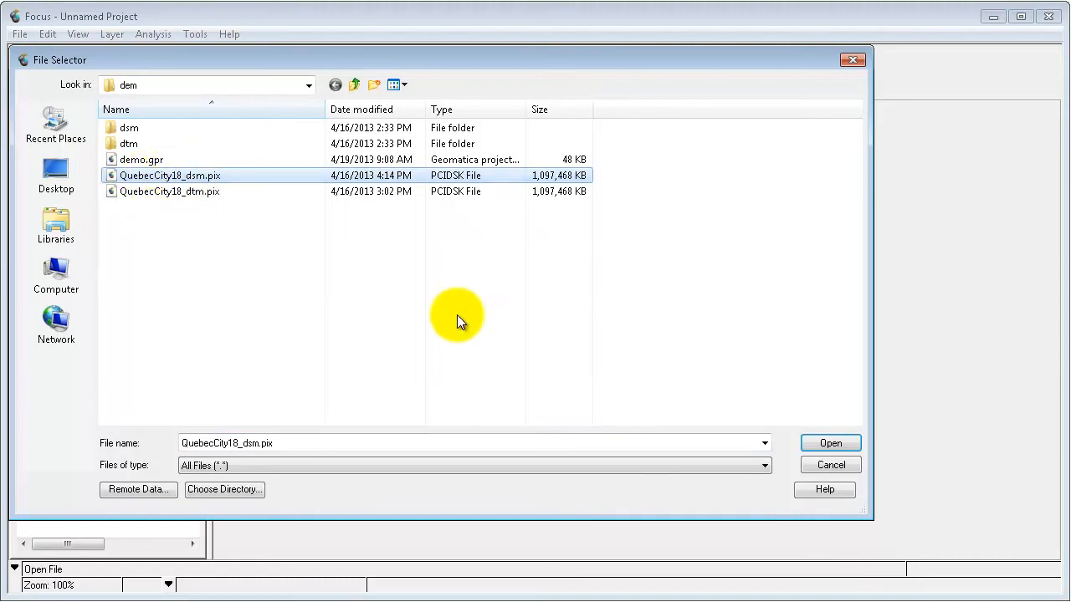
click(822, 441)
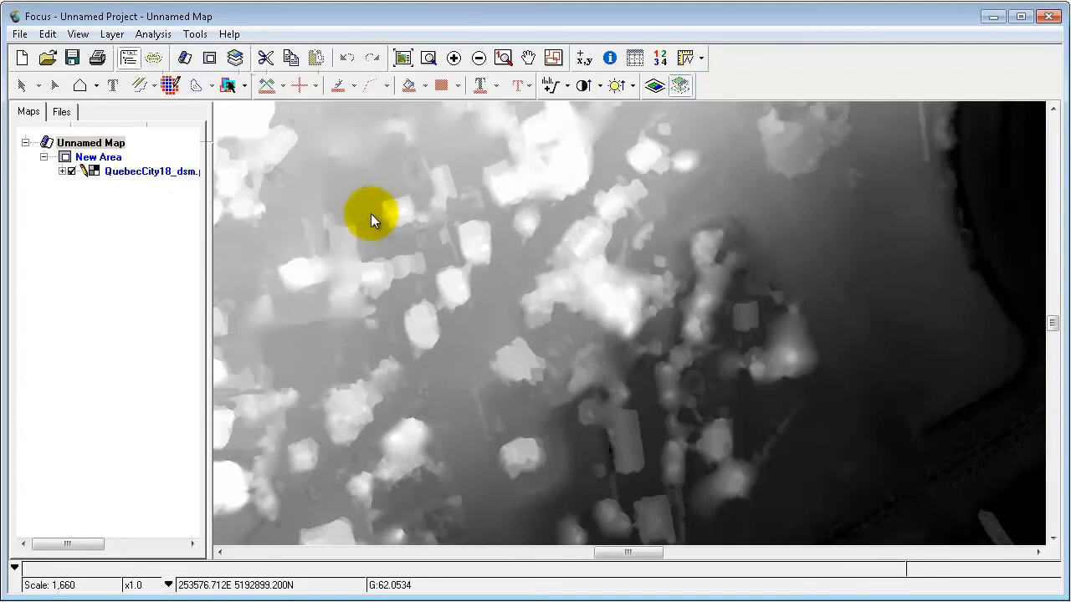
Start DEM Editing on the loaded DSM layer and move its dialog clear of the city area.
click(112, 34)
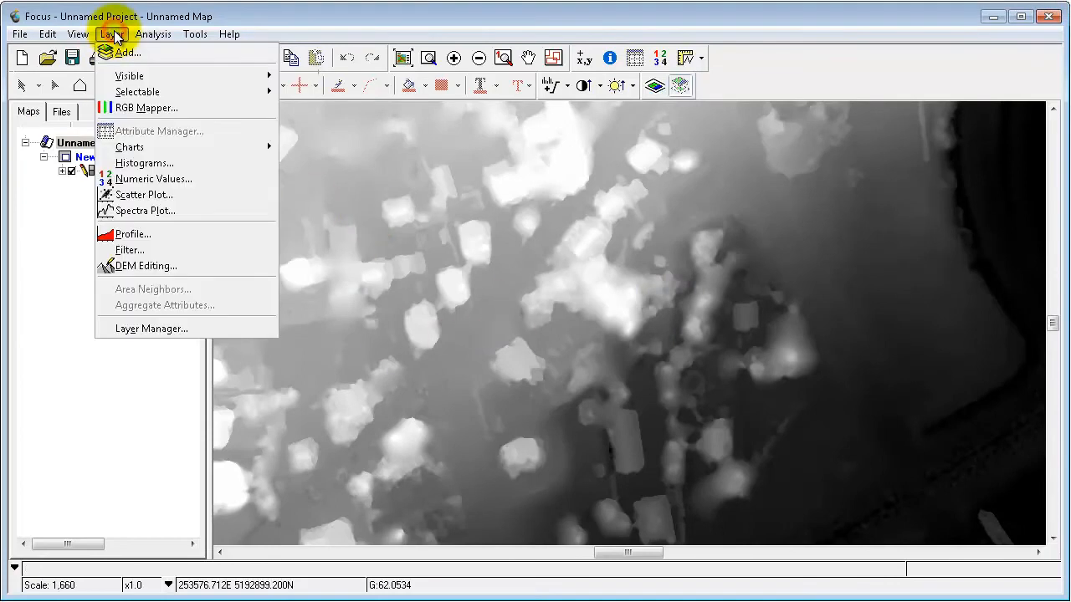
click(162, 266)
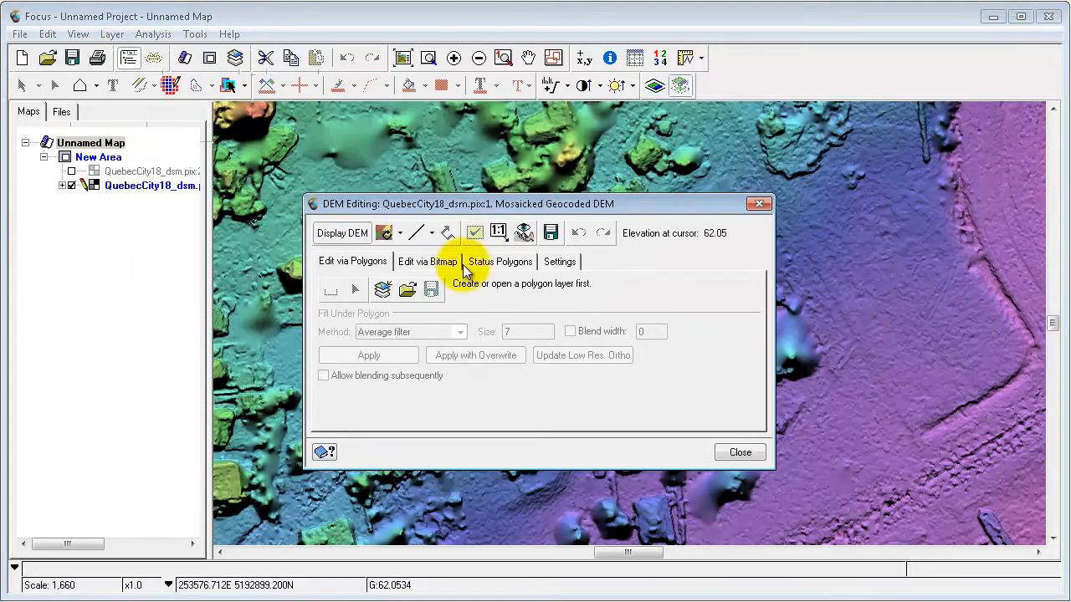
drag(523, 207, 805, 183)
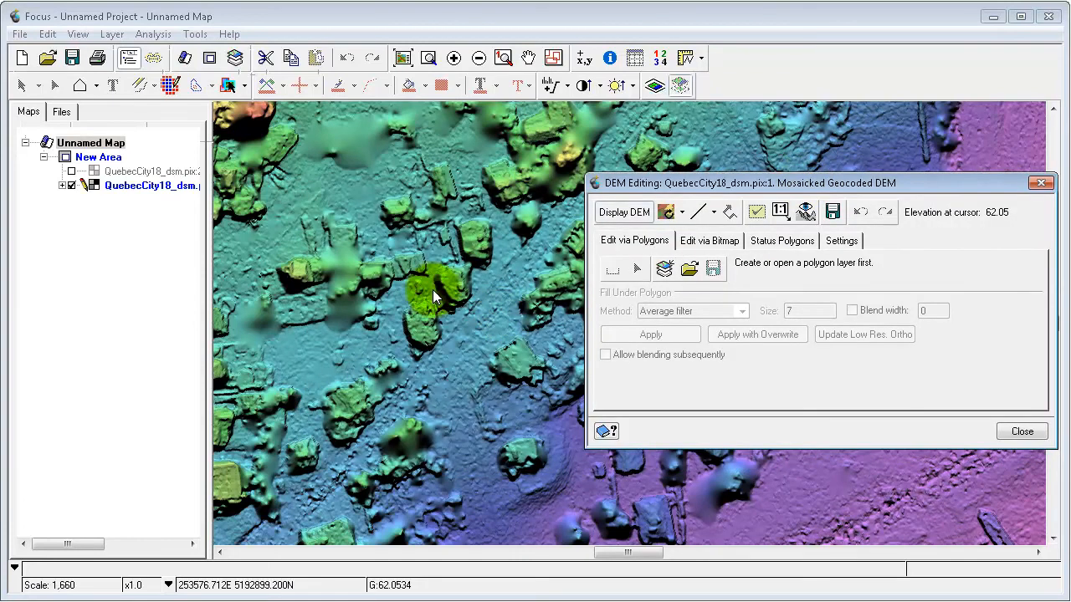
Compare the orthoimage with the shaded DEM over the full extent of the dataset.
click(402, 59)
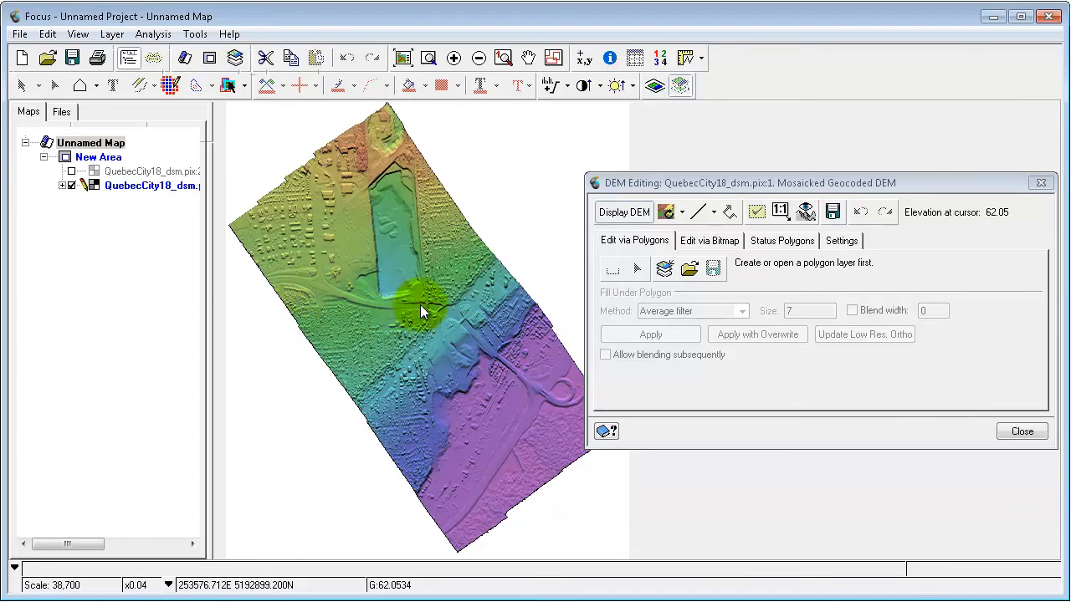
drag(672, 181, 653, 147)
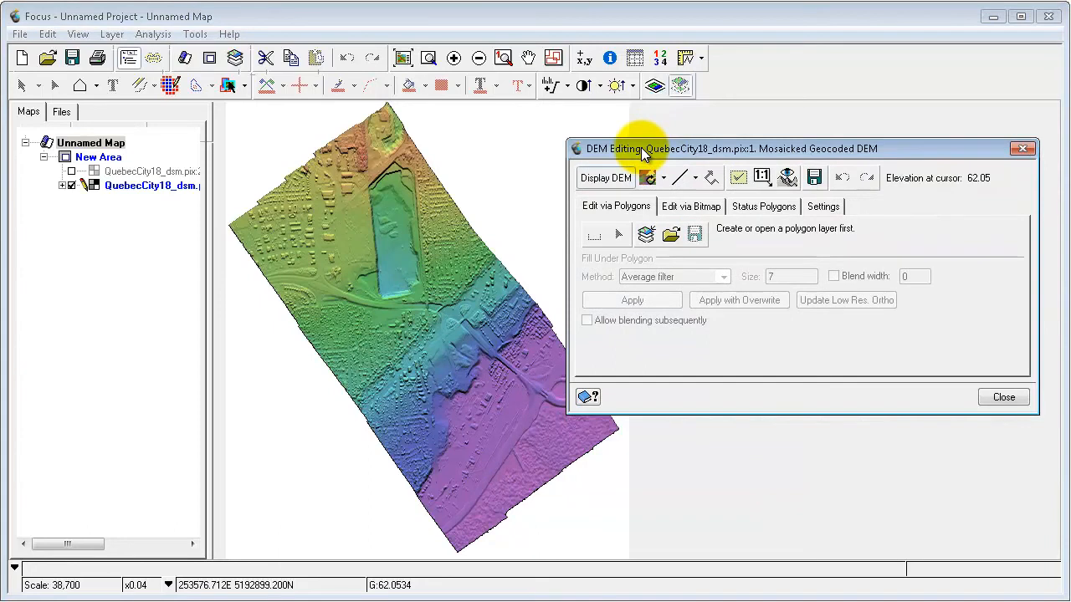
click(614, 182)
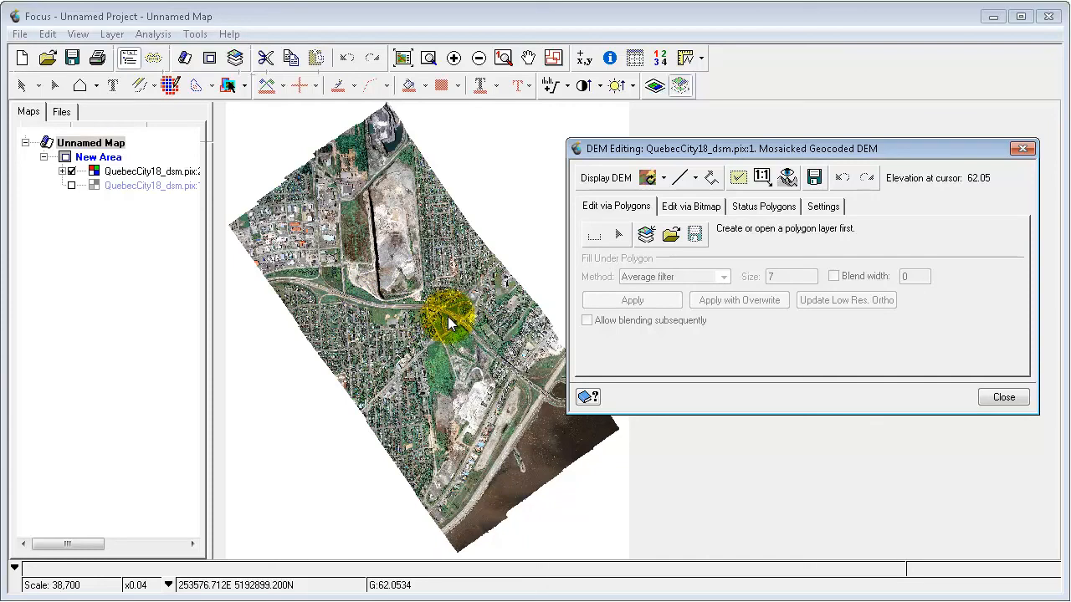
click(608, 178)
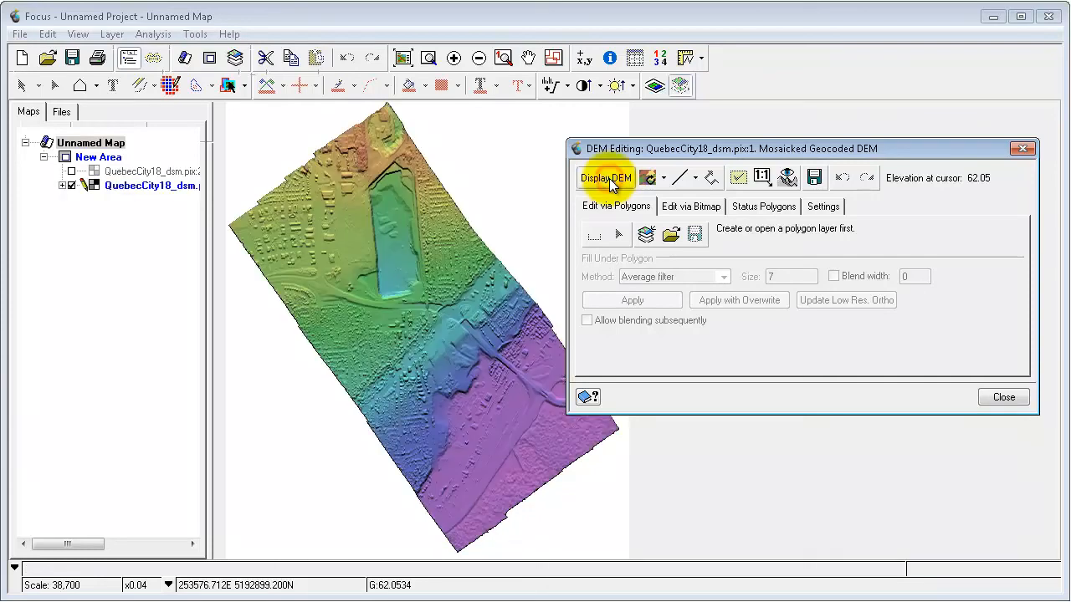
Compare the orthoimage with the DEM at the residential block enclosed by the curved street.
click(429, 59)
click(428, 59)
drag(332, 309, 390, 354)
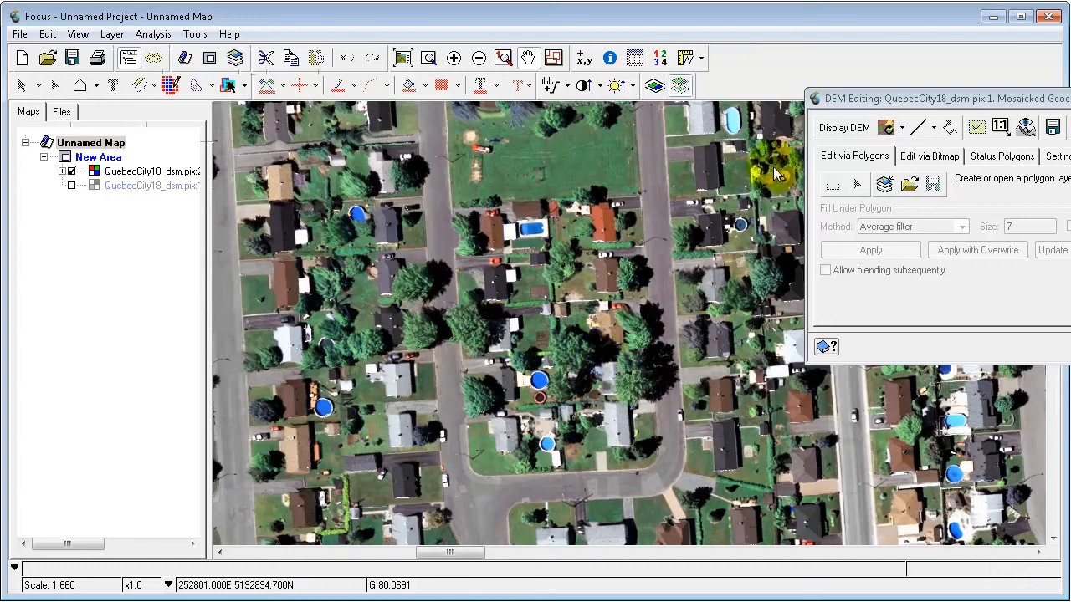
click(843, 128)
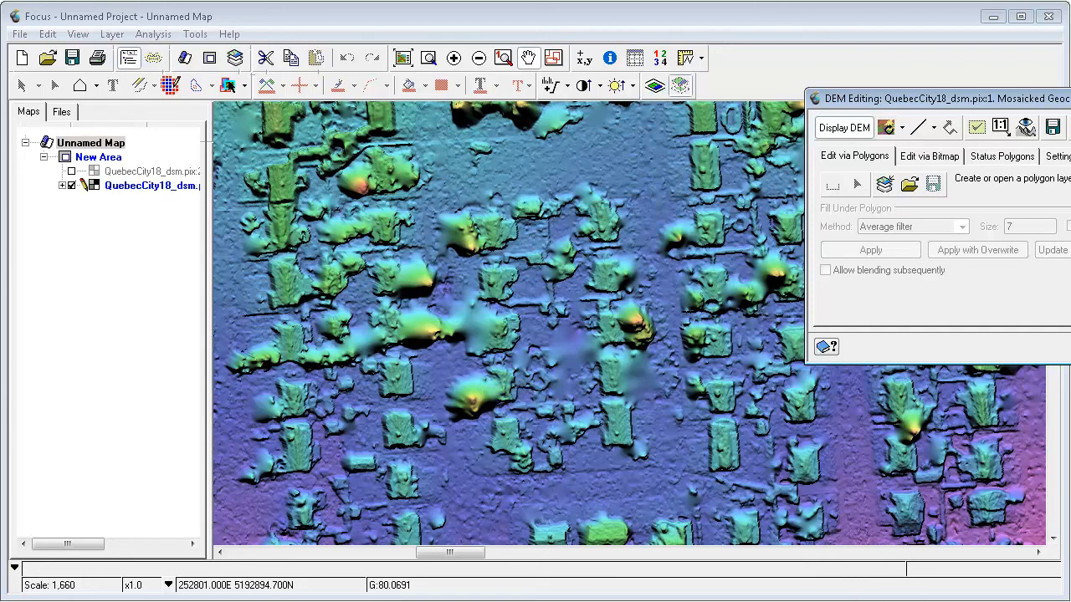
Create a new DEM editing polygon layer and outline the enclosed residential block with a polygon of about 9,240 sq m.
click(885, 186)
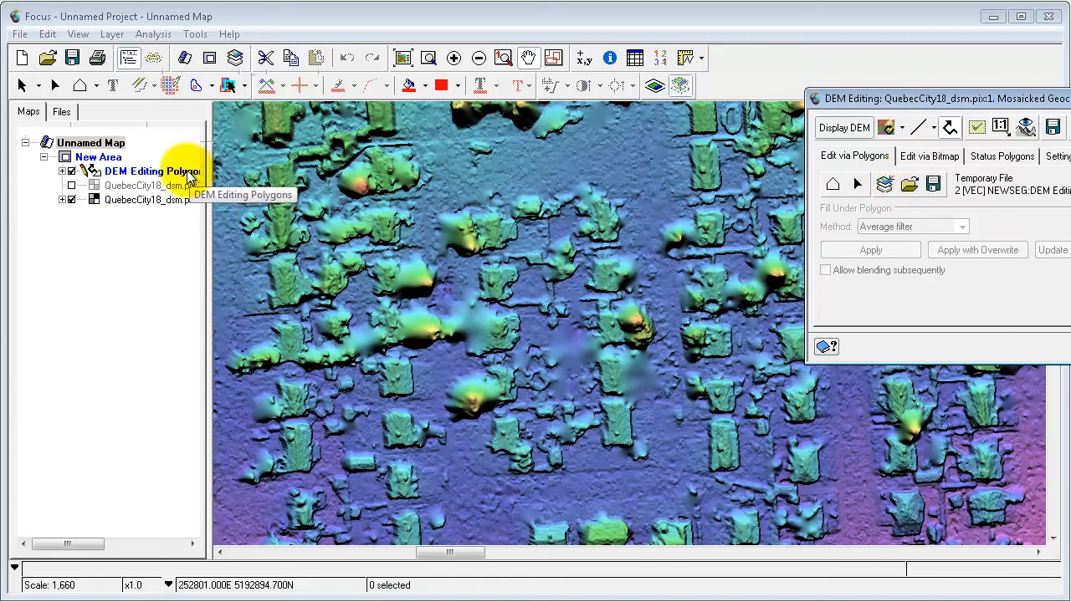
click(146, 172)
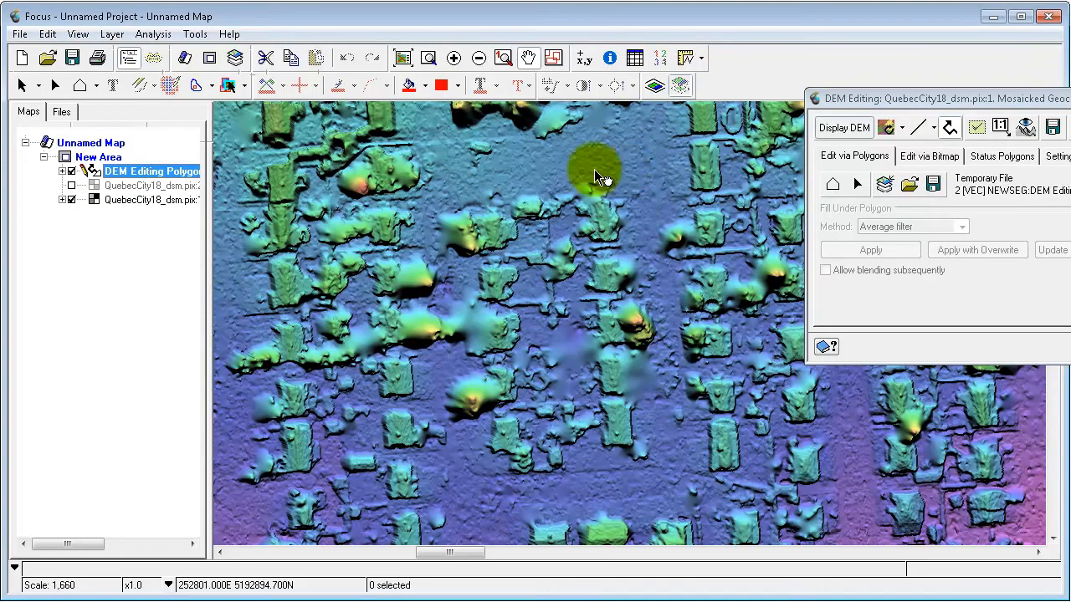
click(833, 184)
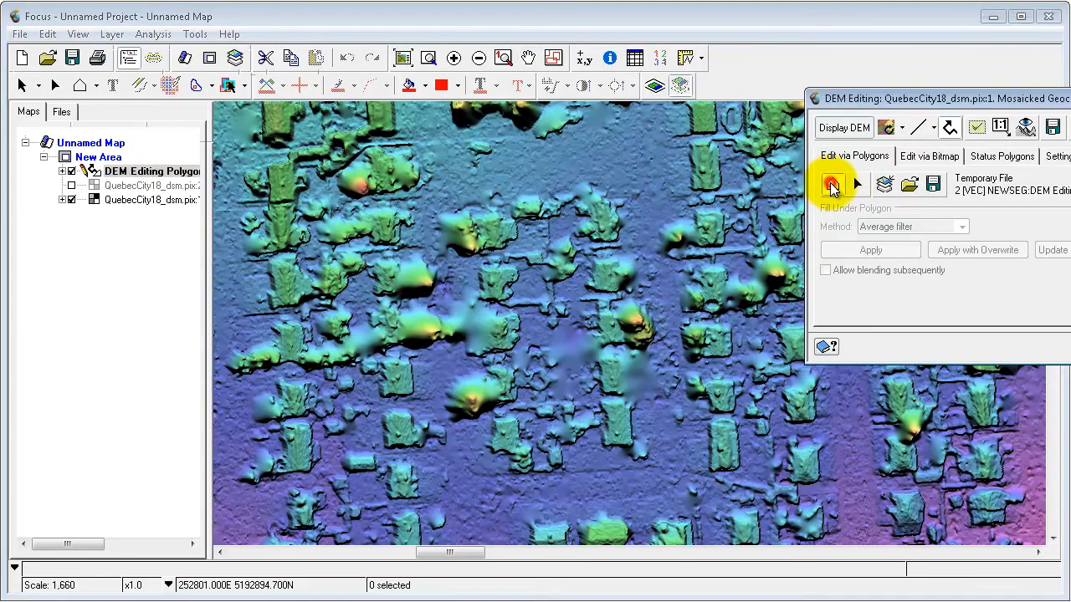
click(615, 158)
click(506, 167)
mouse_move(434, 191)
mouse_down()
mouse_move(426, 248)
mouse_move(446, 303)
mouse_move(430, 421)
mouse_move(449, 441)
mouse_up()
mouse_move(471, 485)
mouse_down()
mouse_move(574, 501)
mouse_move(683, 471)
mouse_move(645, 216)
mouse_move(653, 160)
mouse_move(642, 159)
mouse_up()
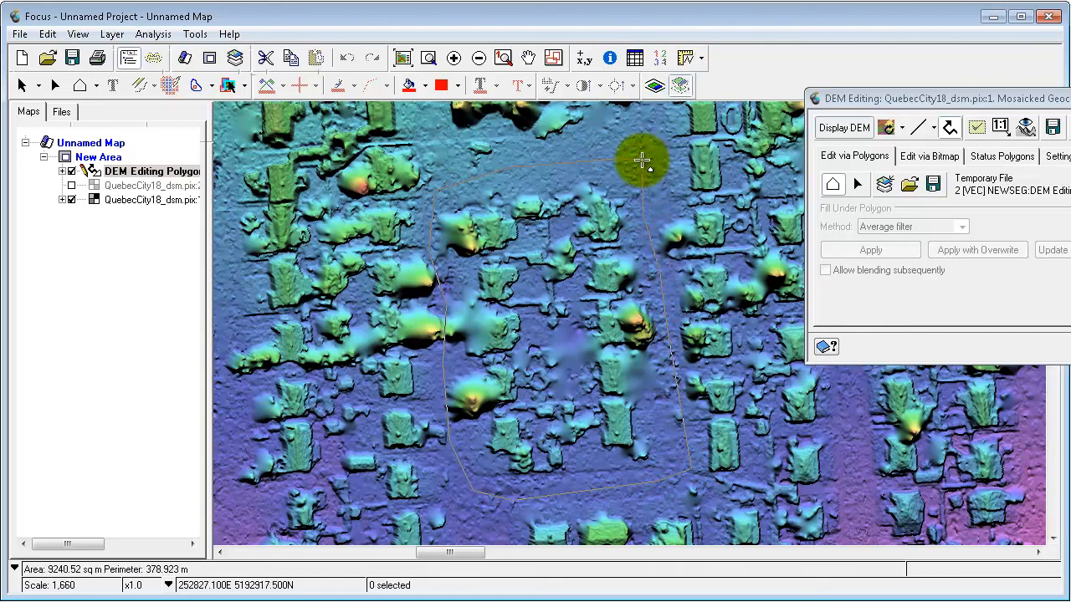
click(641, 160)
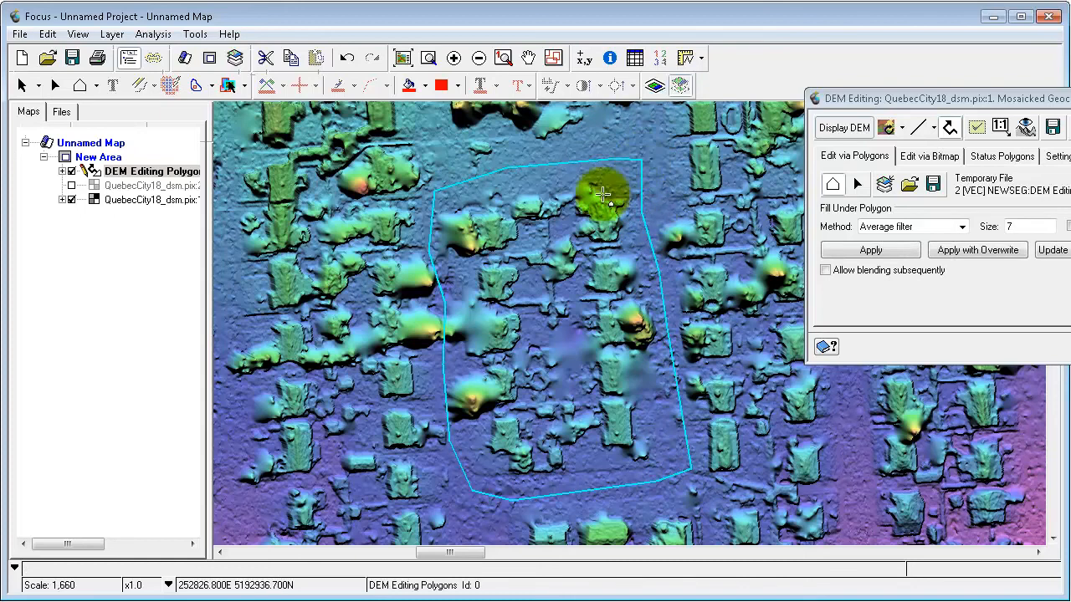
Apply the Terrain filter with size 100 to the DEM under the residential block polygon.
click(949, 226)
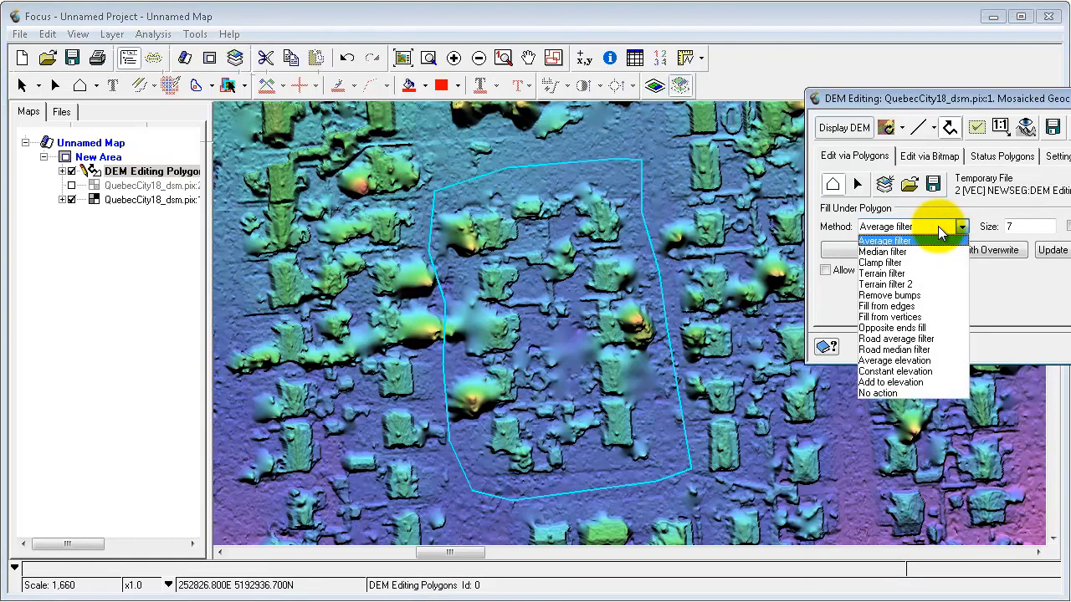
click(901, 275)
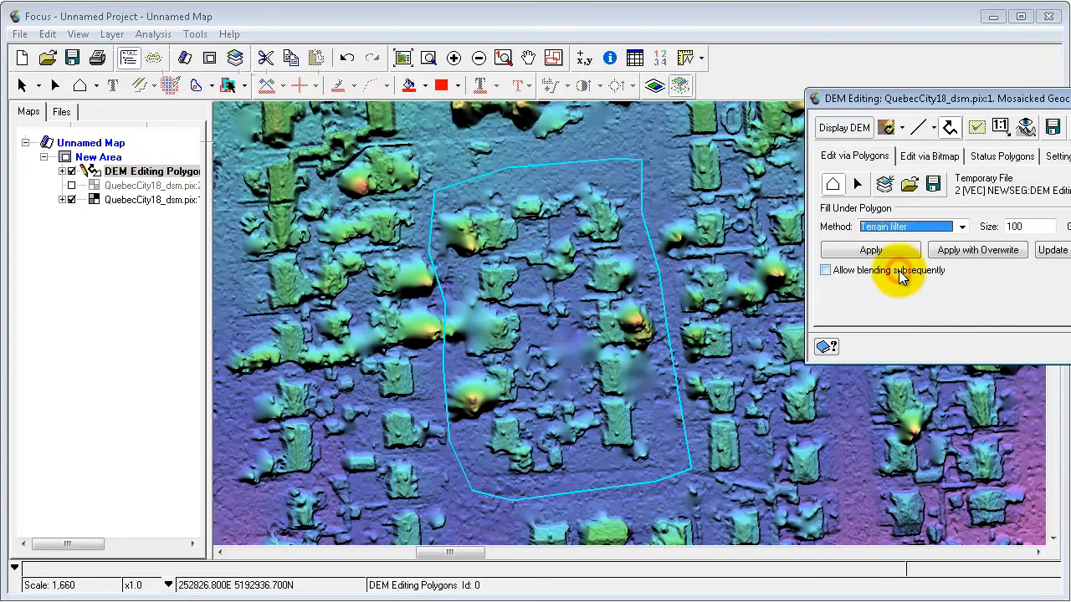
double_click(1037, 226)
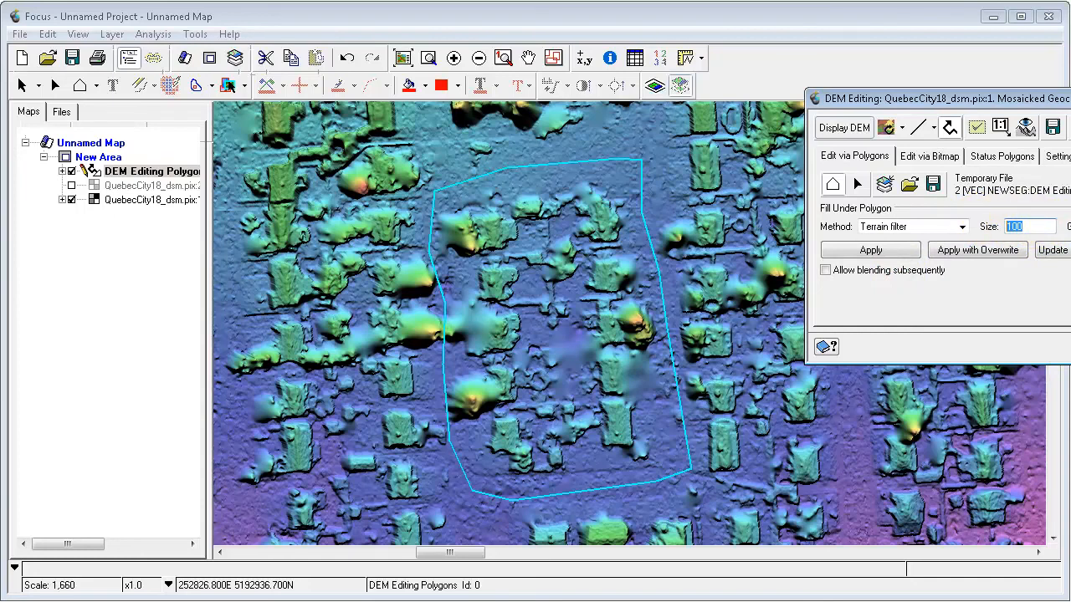
click(888, 251)
click(888, 252)
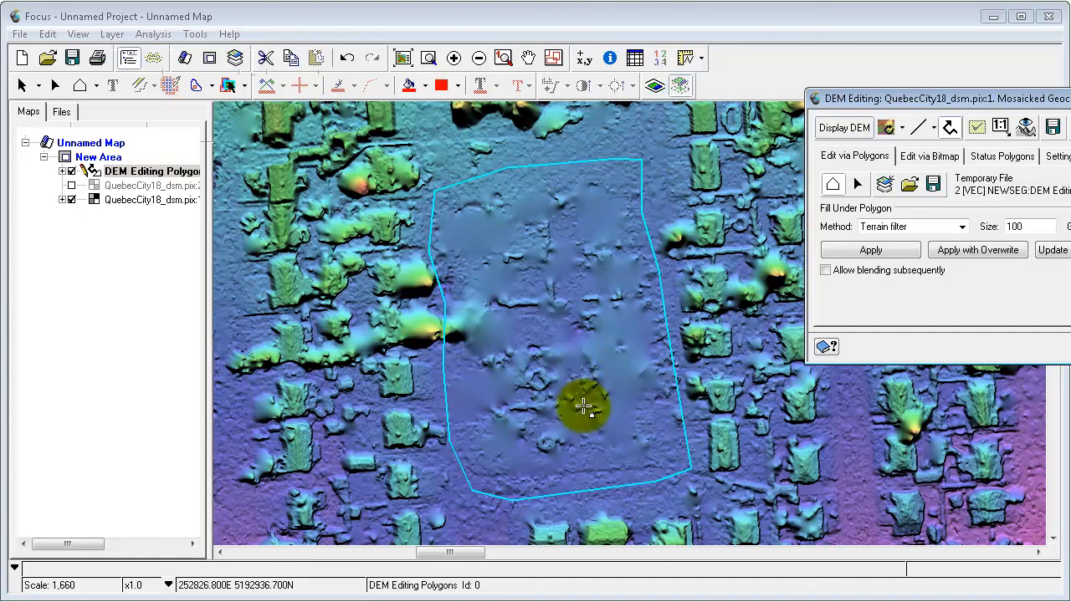
Generate a full-resolution ortho preview of the filtered block and view its left image at 1:1 resolution.
click(1000, 127)
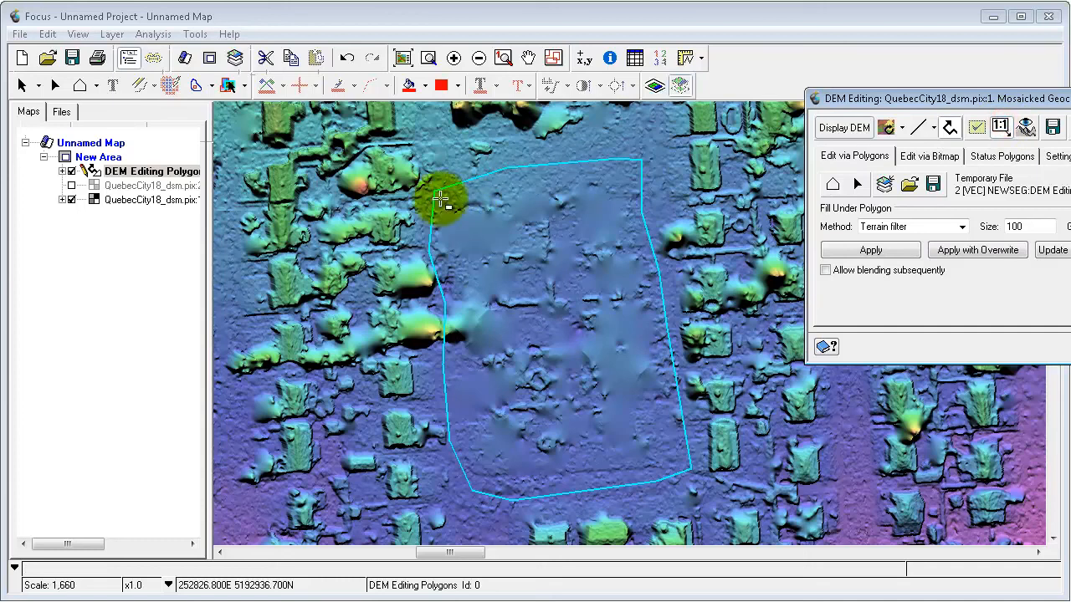
click(416, 182)
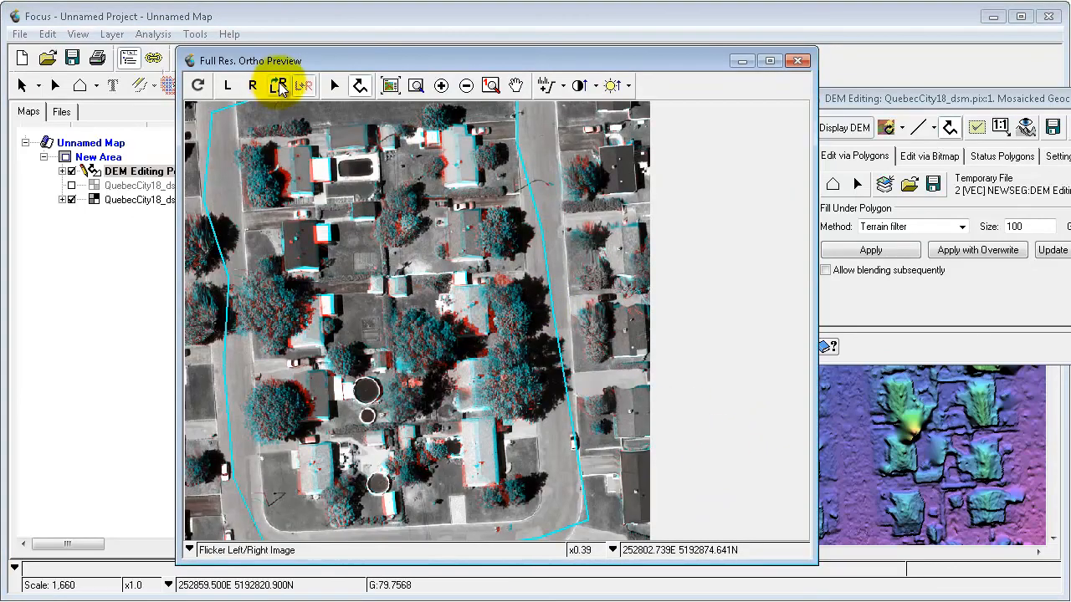
drag(348, 61, 228, 32)
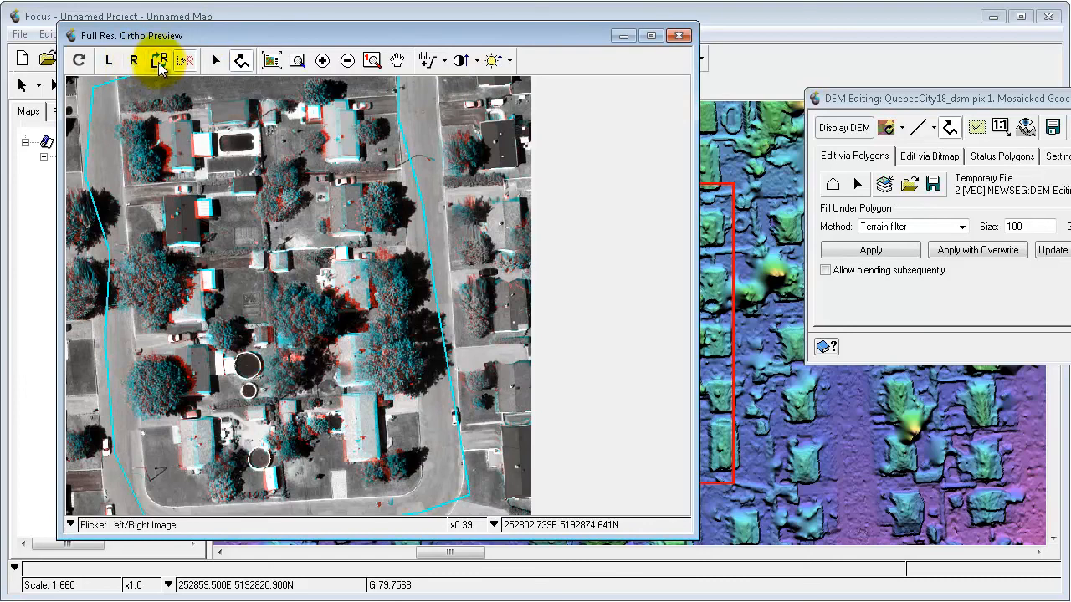
click(373, 61)
click(107, 60)
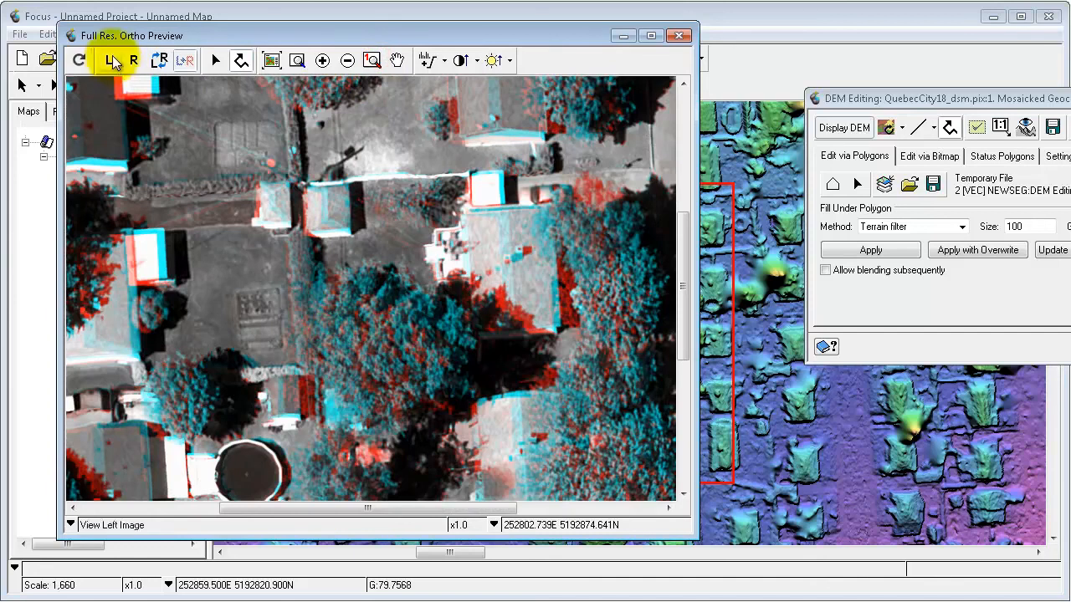